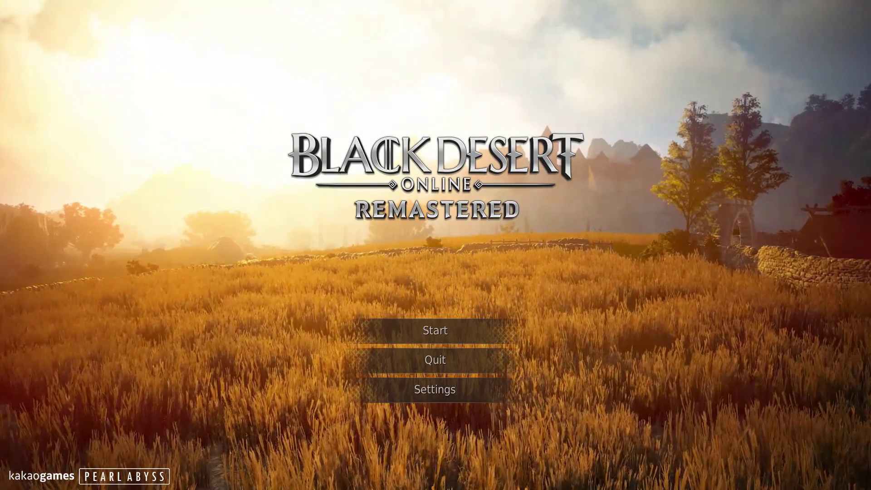
- Open the game settings at Performance > Graphics & Textures
left_click(450, 399)
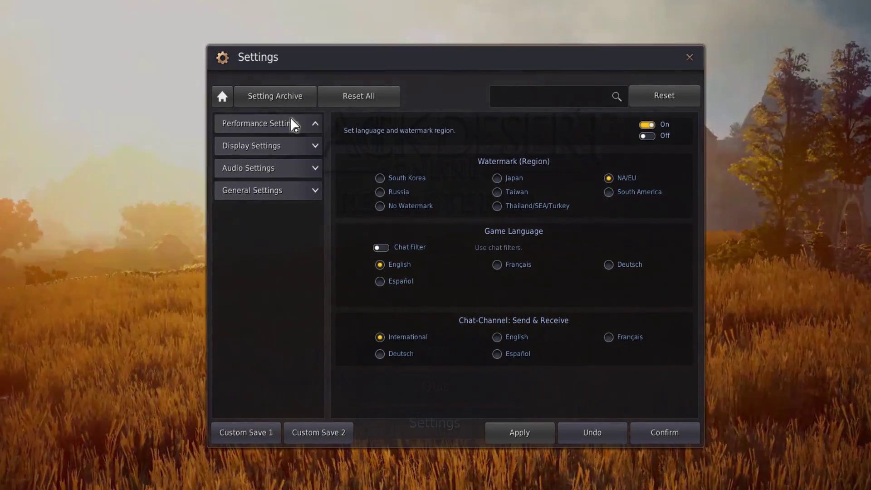
left_click(291, 122)
left_click(278, 152)
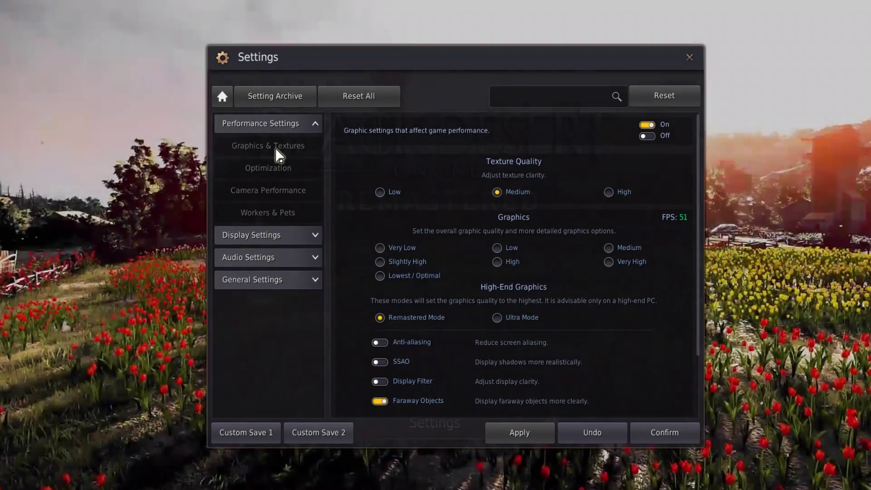
- Set Texture Quality to Medium and scroll to the remaining graphics options
left_click(380, 192)
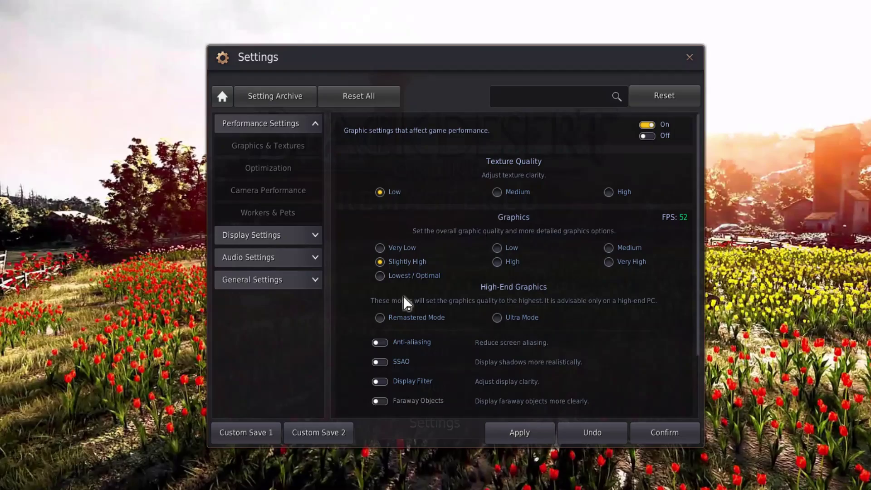
left_click(498, 193)
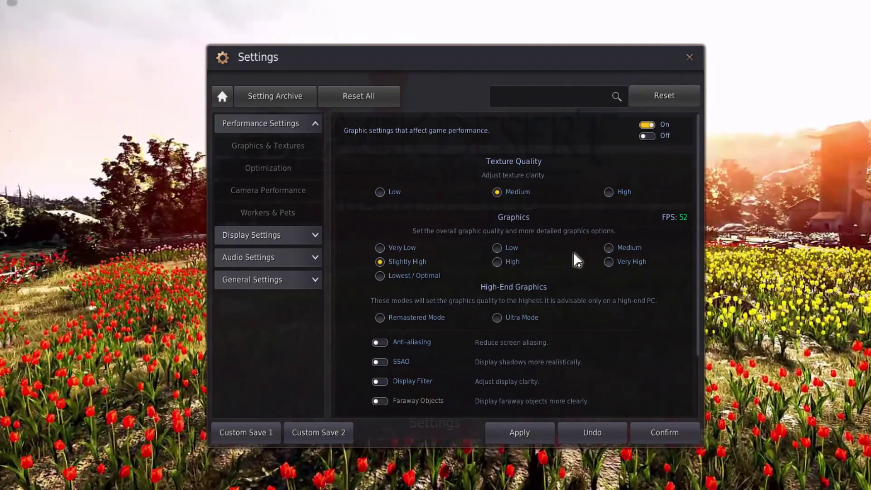
scroll(354, 247, "down", 2)
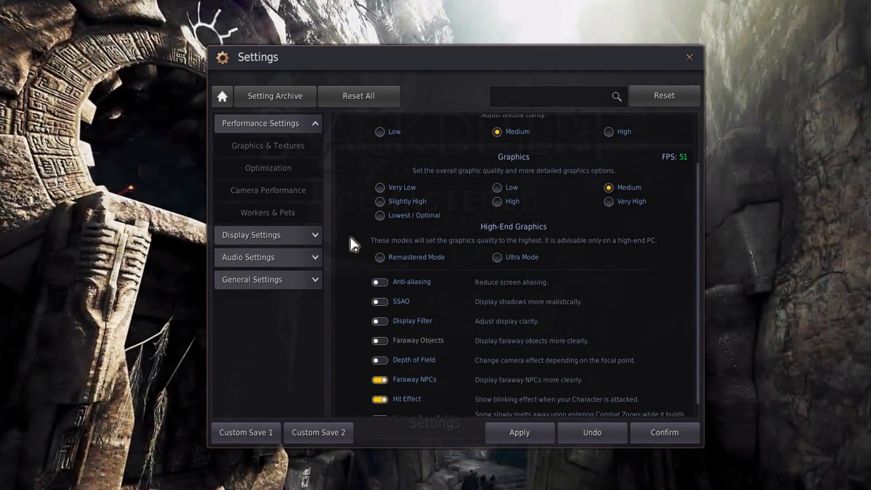
scroll(354, 245, "down", 1)
mouse_move(377, 269)
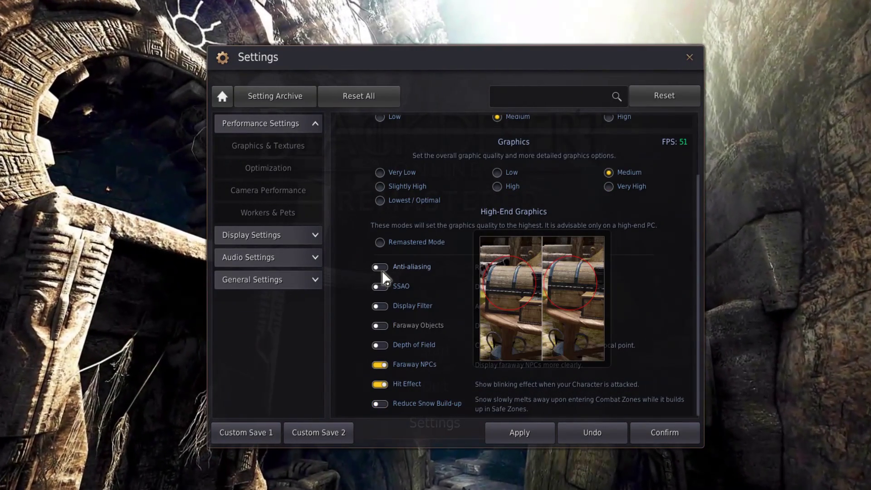
mouse_move(382, 288)
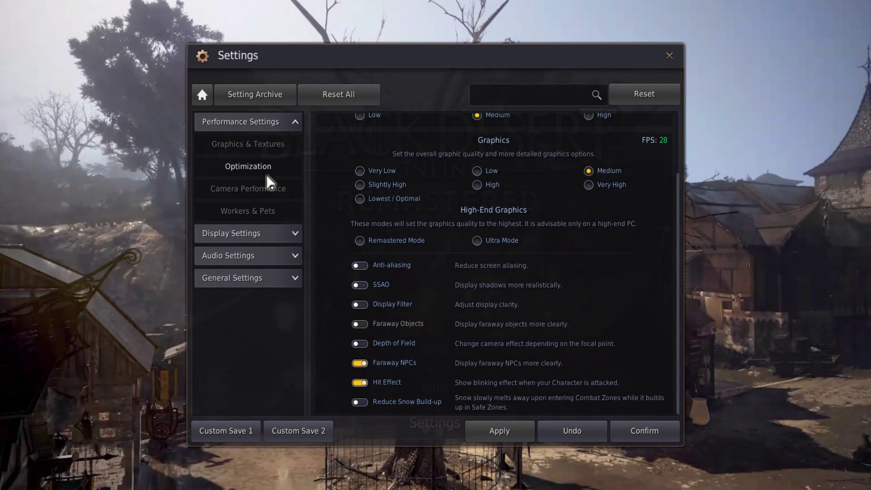
- Show the Performance > Optimization page with its effect and character optimization options
left_click(262, 172)
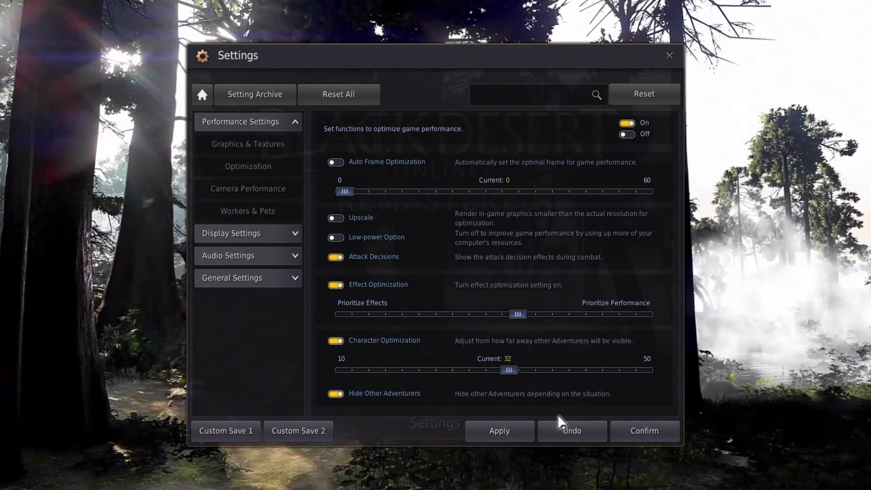
- Keep the Display > Game Window screen resolution at 1920x1080
left_click(256, 236)
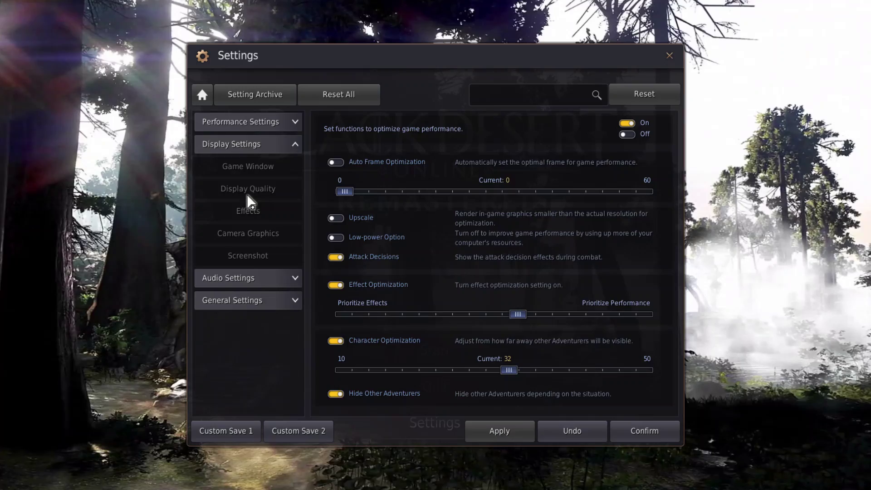
left_click(248, 171)
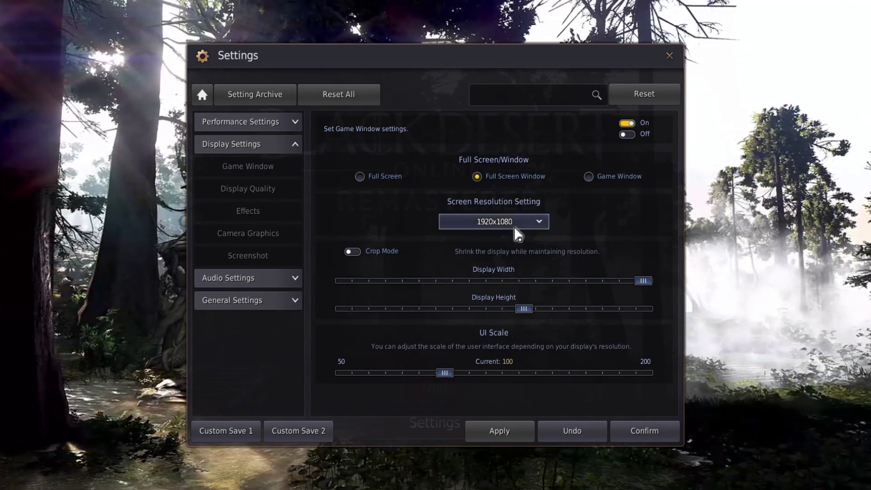
left_click(539, 222)
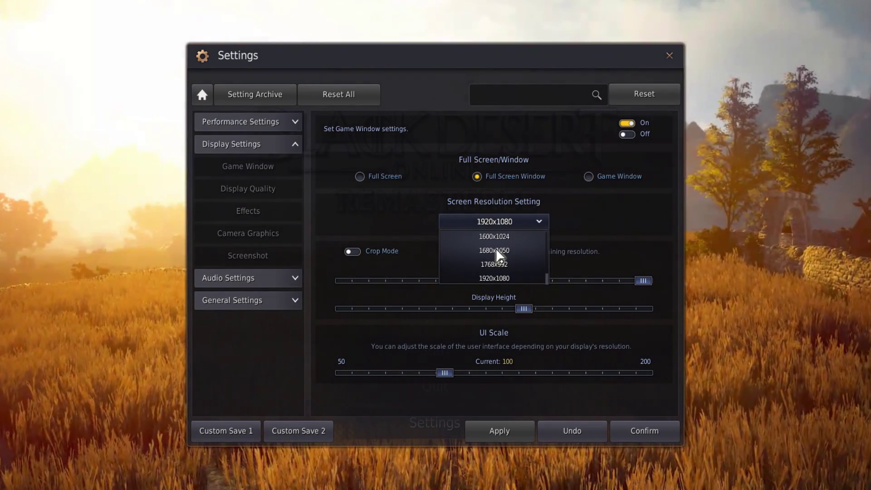
scroll(498, 255, "up", 1)
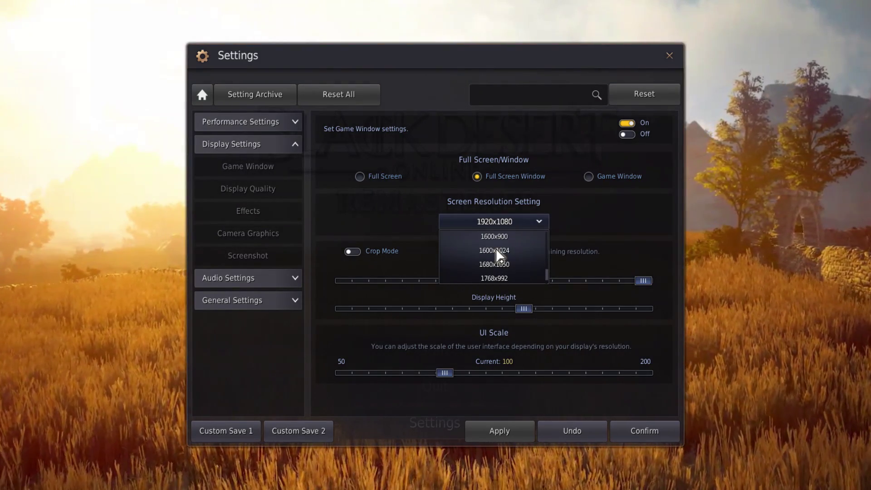
left_click(564, 238)
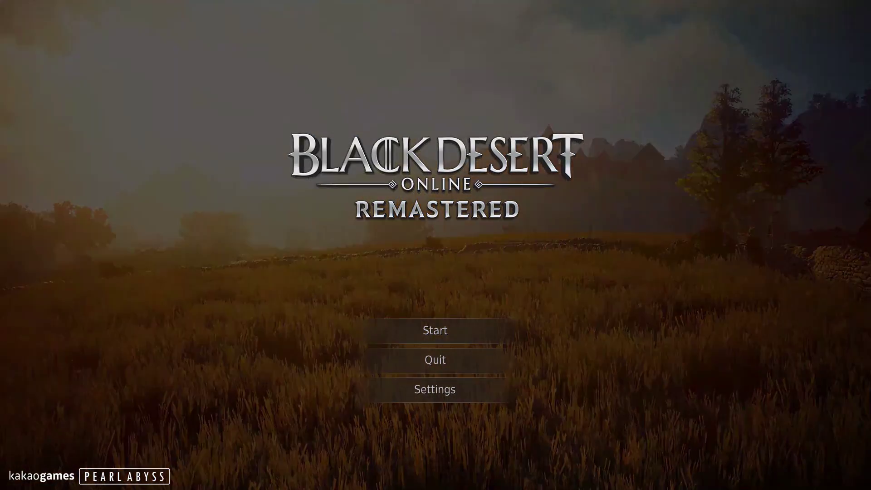
- Open Task Manager and locate the BlackDesert64 process in the Details list
key("ctrl+shift+Escape")
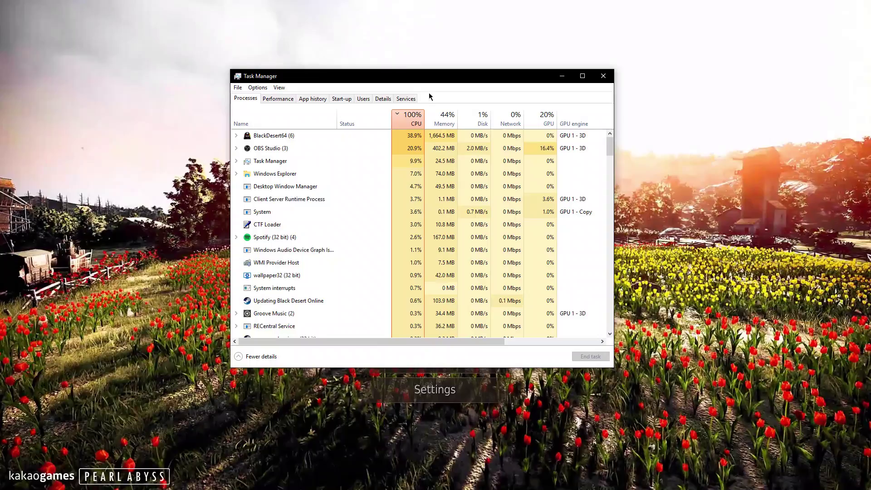
left_click_drag(429, 83, 496, 97)
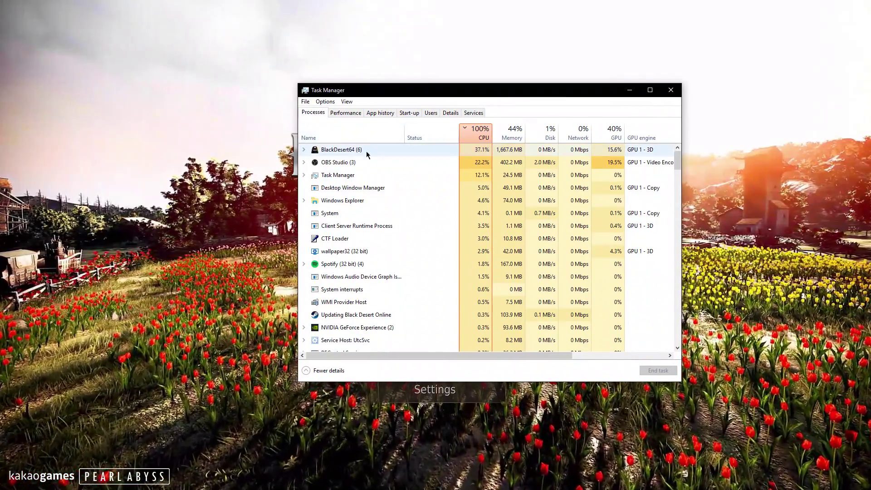
left_click(304, 150)
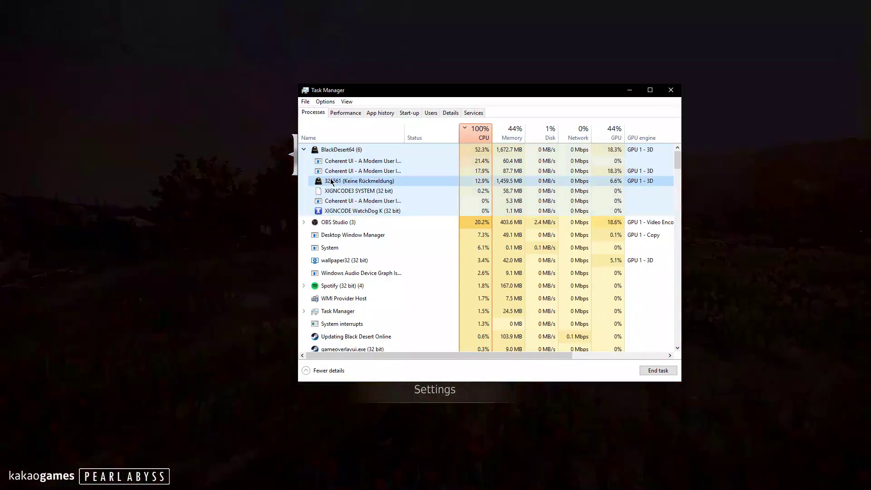
right_click(332, 180)
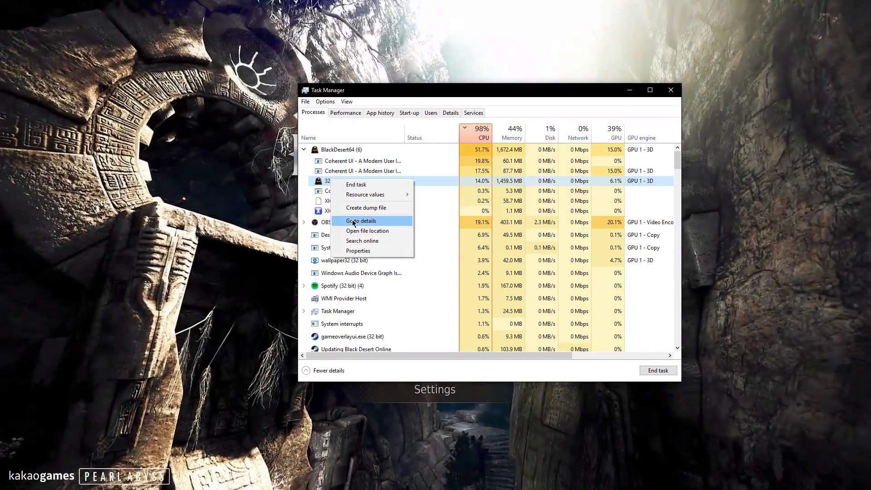
left_click(350, 221)
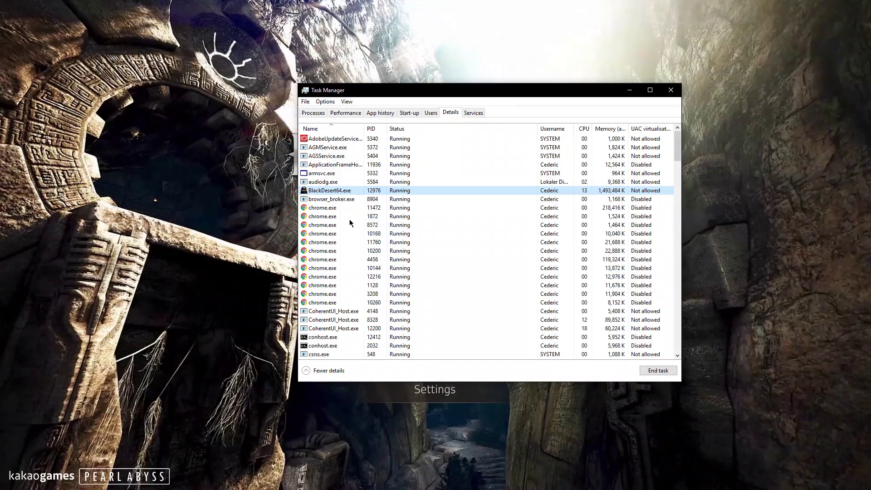
- Set BlackDesert64.exe to High priority and confirm the change
right_click(323, 193)
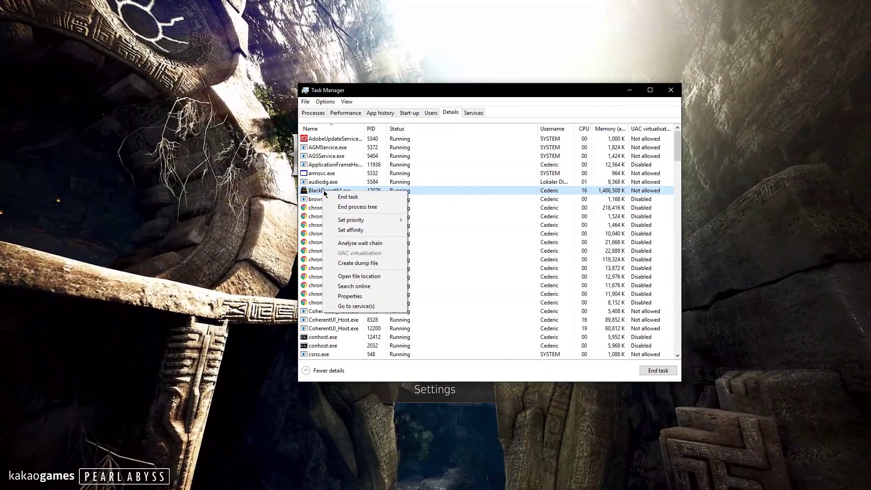
mouse_move(334, 220)
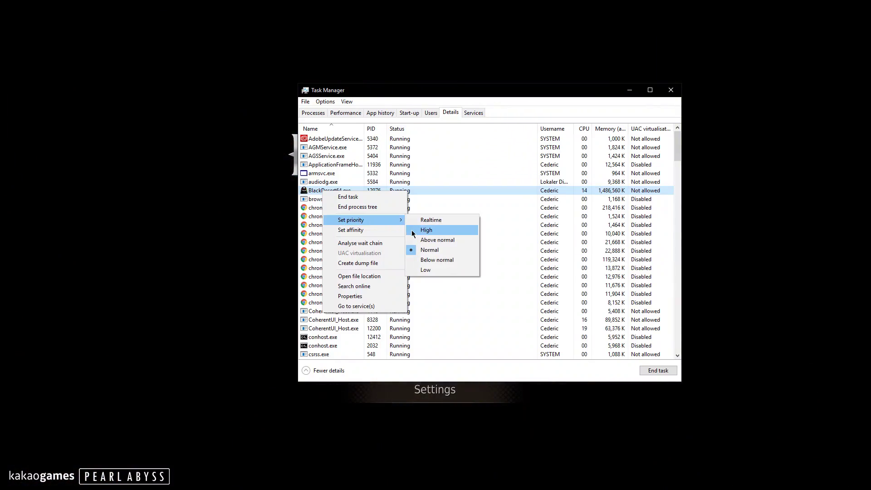
left_click(412, 230)
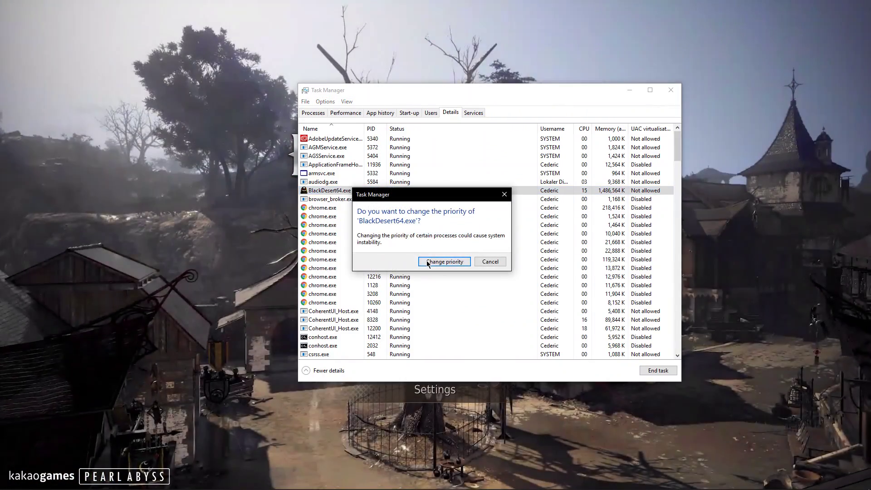
left_click(426, 261)
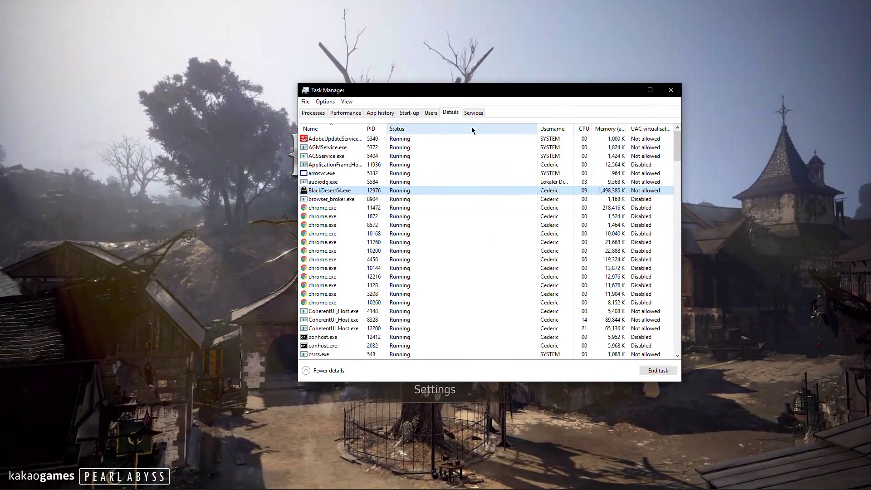
- Check that all start-up apps are disabled, then close Task Manager
left_click(410, 113)
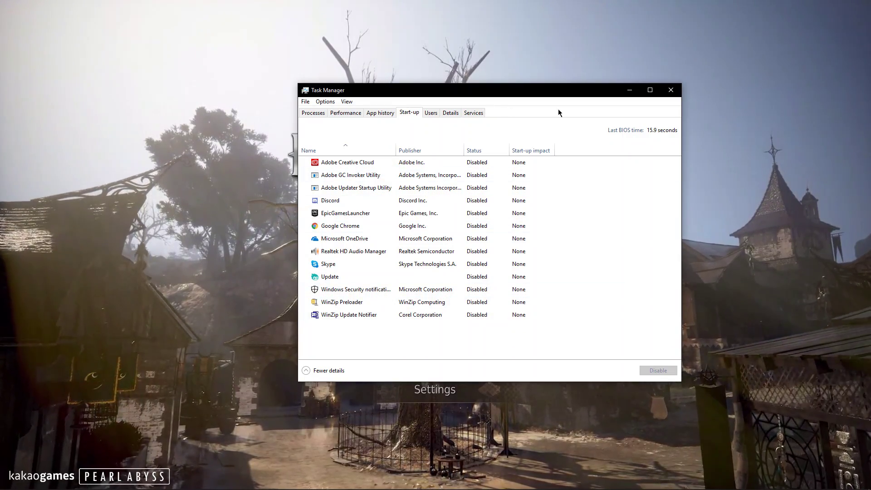
left_click(671, 90)
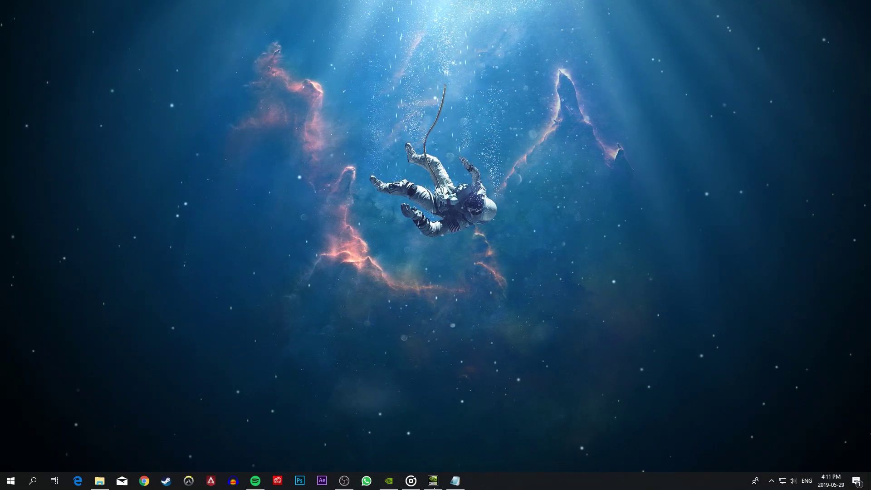
- Confirm driver 430.86 is latest in GeForce Experience, then open Command Prompt centred
mouse_move(434, 486)
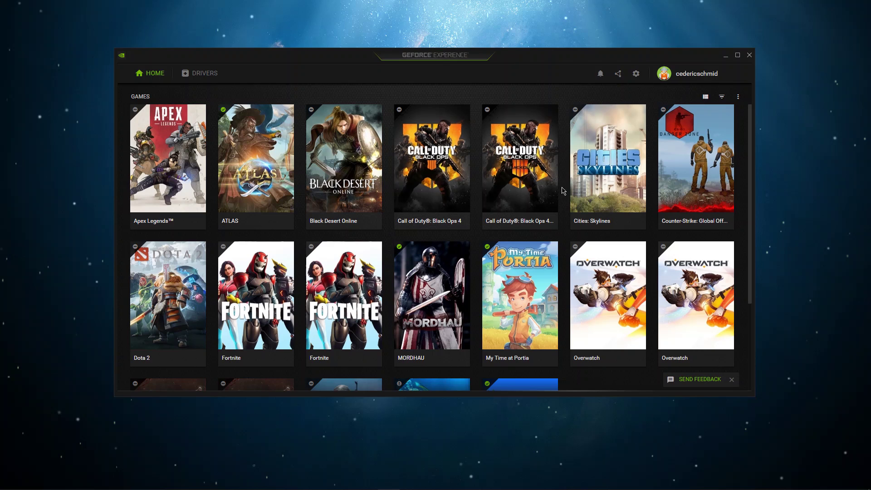
left_click_drag(264, 57, 271, 55)
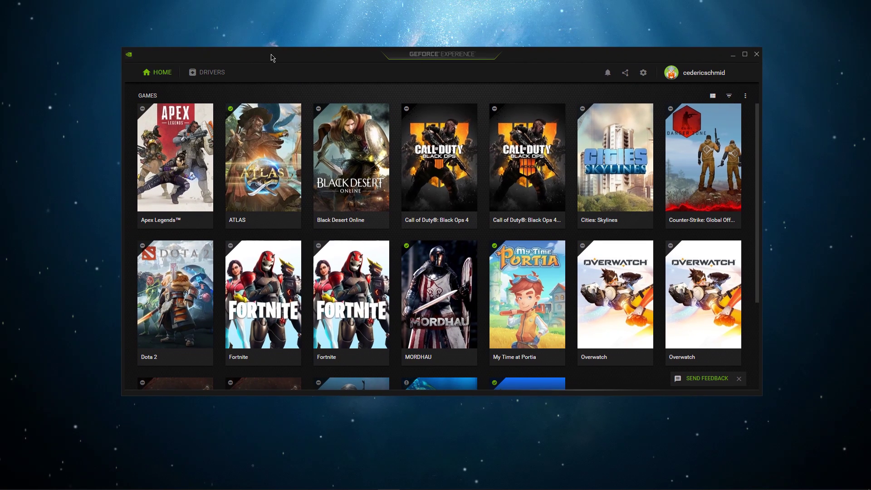
left_click(214, 75)
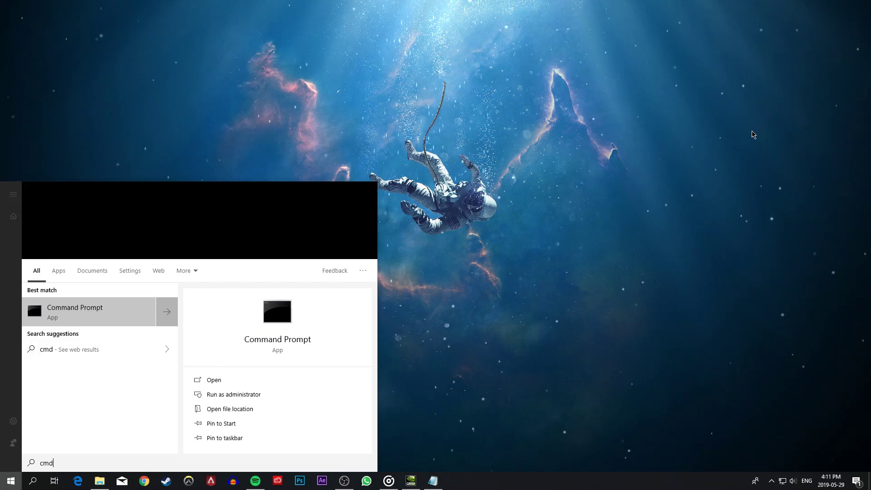
key("Return")
left_click_drag(372, 57, 541, 101)
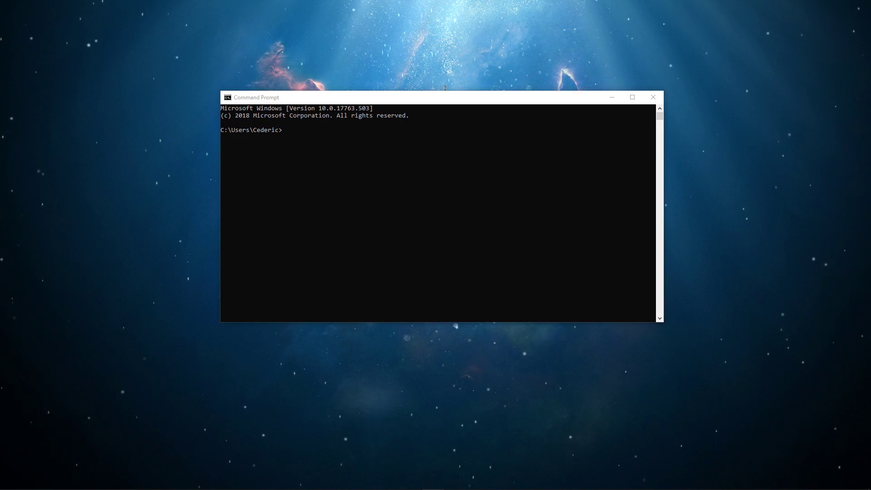
- Paste and erase both bcdedit useplatformclock commands unrun, then exit the console
right_click(393, 272)
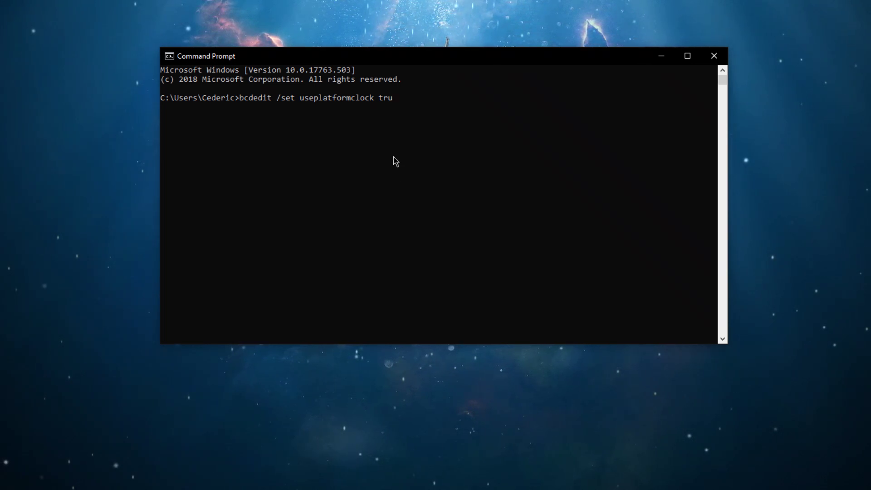
key("BackSpace")
key("BackSpace")
key("BackSpace")
key("BackSpace")
key("BackSpace")
key("BackSpace")
key("BackSpace")
key("BackSpace")
key("BackSpace")
key("BackSpace")
key("BackSpace")
key("BackSpace")
key("BackSpace")
key("BackSpace")
key("BackSpace")
key("BackSpace")
key("BackSpace")
key("BackSpace")
key("BackSpace")
key("BackSpace")
key("BackSpace")
key("BackSpace")
key("BackSpace")
key("BackSpace")
key("BackSpace")
key("BackSpace")
key("BackSpace")
key("BackSpace")
key("BackSpace")
key("BackSpace")
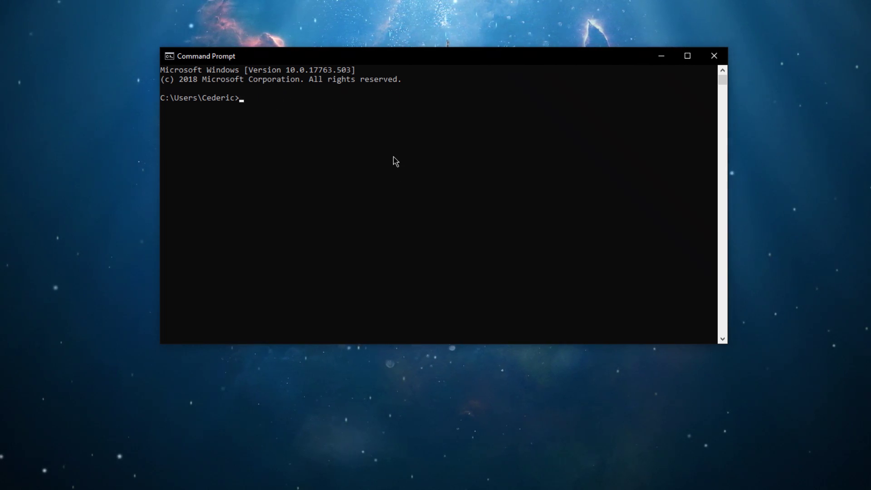
type("bcdedit /deletevalue useplatformclock")
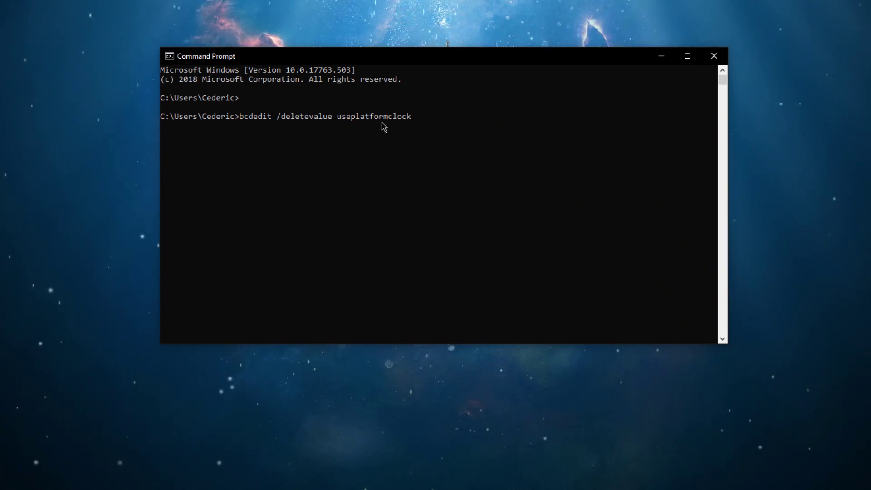
key("BackSpace")
key("BackSpace")
key("BackSpace")
key("BackSpace")
key("BackSpace")
key("BackSpace")
key("BackSpace")
key("BackSpace")
key("BackSpace")
key("BackSpace")
key("BackSpace")
key("BackSpace")
key("BackSpace")
key("BackSpace")
key("BackSpace")
key("BackSpace")
key("BackSpace")
key("BackSpace")
key("BackSpace")
key("BackSpace")
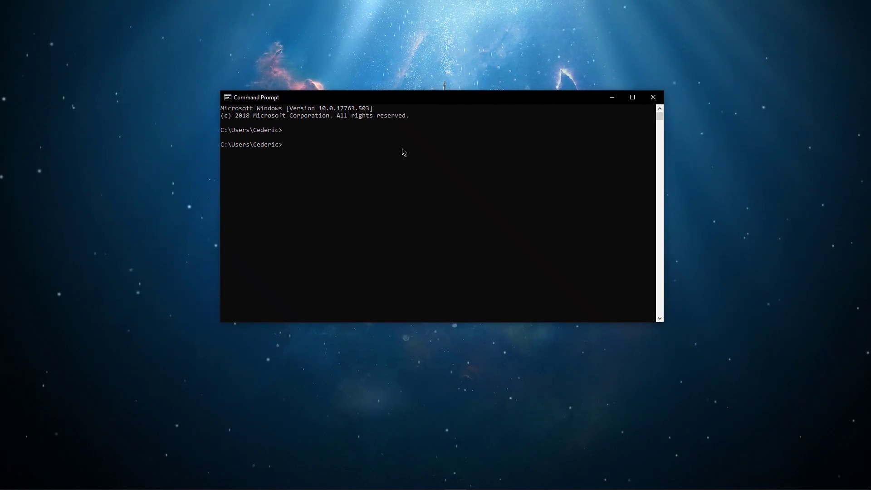
type("exit")
key("Return")
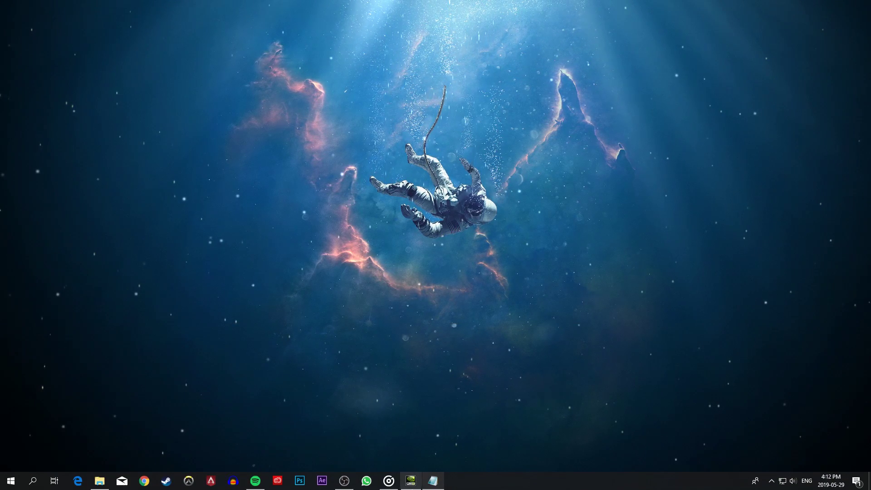
- Open NVIDIA Control Panel and browse the programs list without adding anything
left_click(401, 487)
right_click(178, 287)
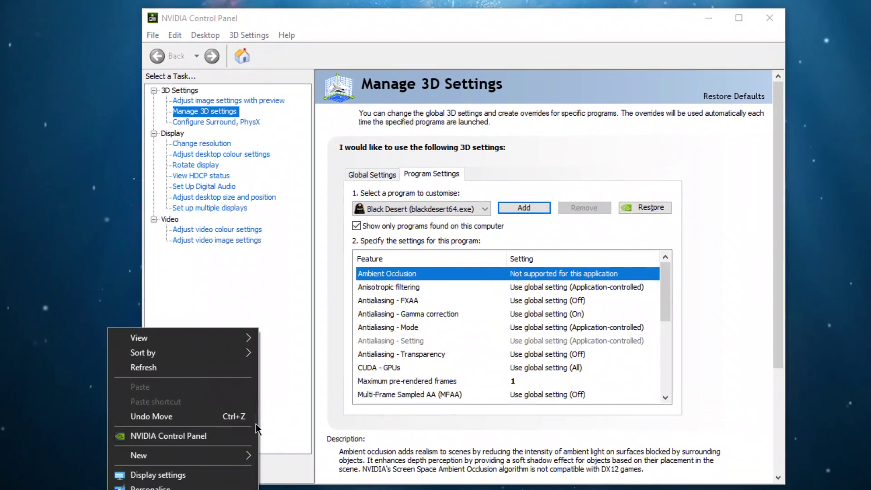
left_click(301, 352)
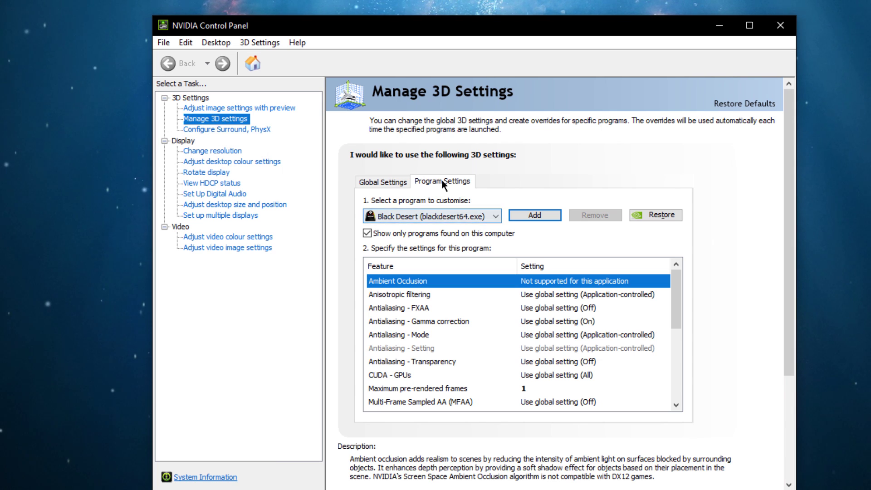
left_click(528, 215)
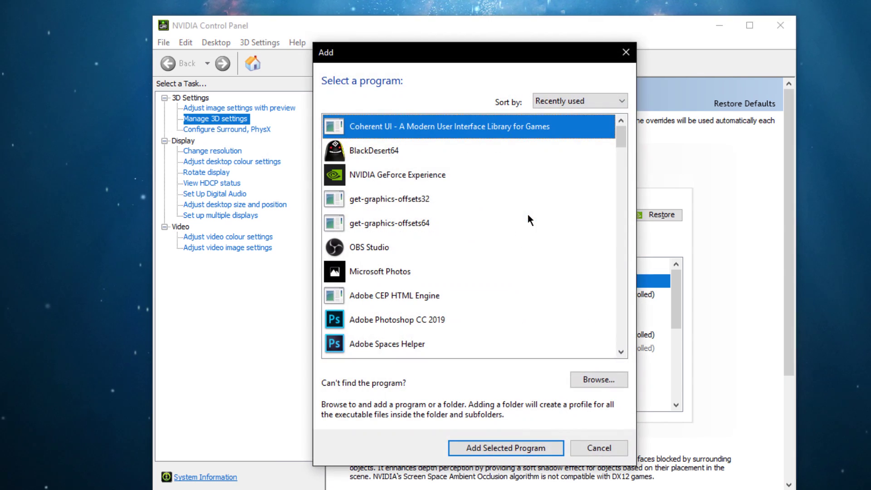
left_click_drag(620, 136, 609, 230)
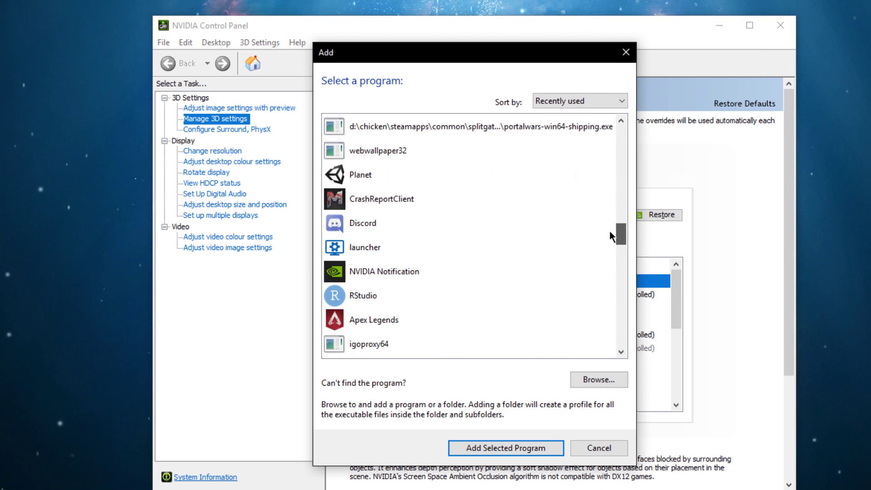
scroll(520, 286, "down", 2)
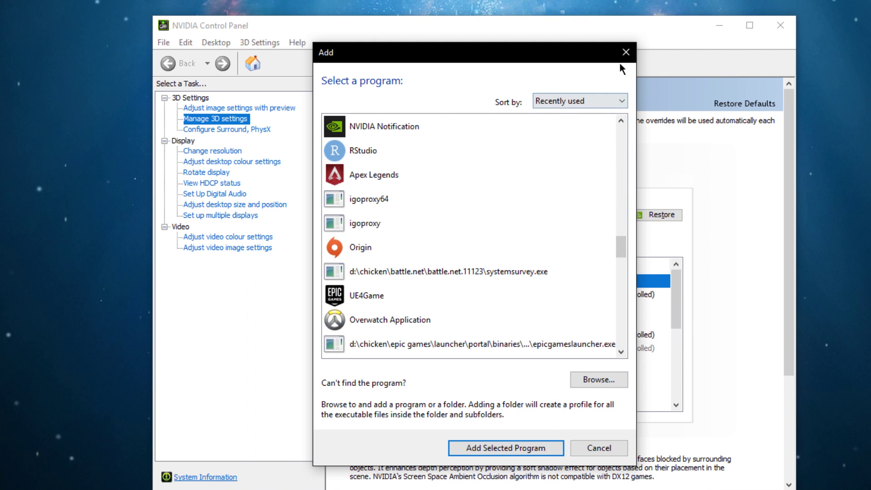
left_click(625, 53)
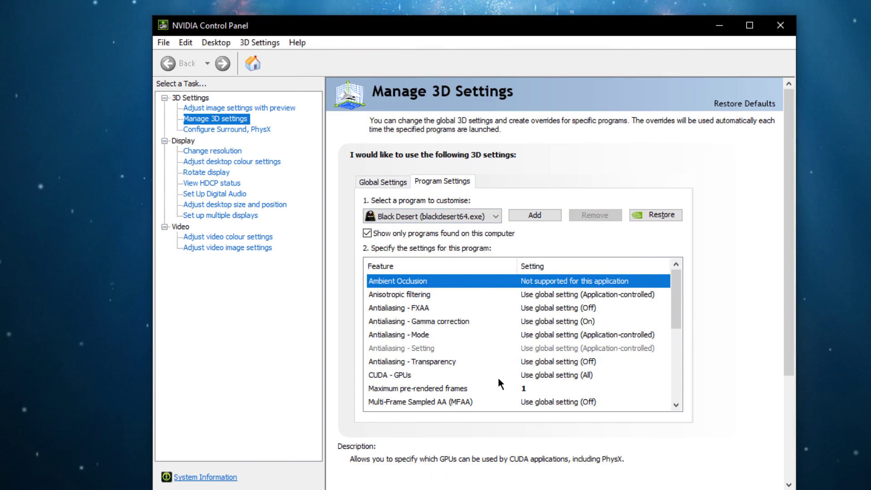
- Keep CUDA - GPUs global and set Maximum pre-rendered frames to 1 for Black Desert
left_click(529, 375)
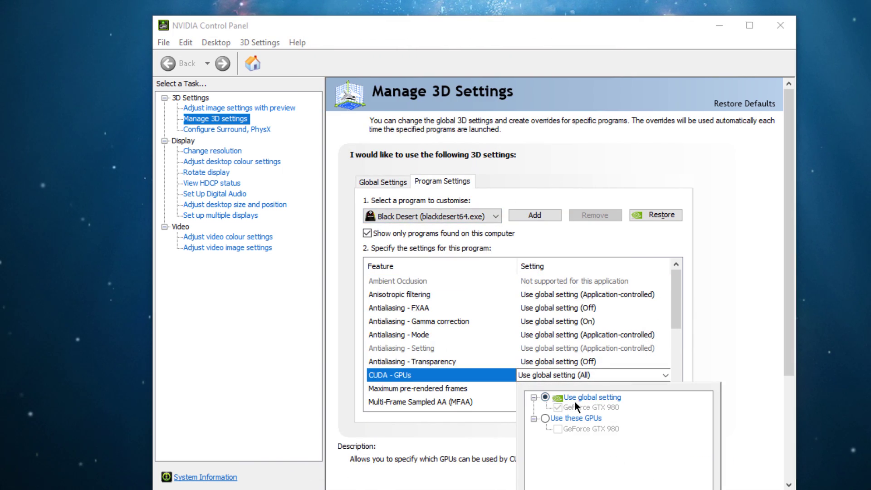
left_click(637, 379)
left_click(625, 389)
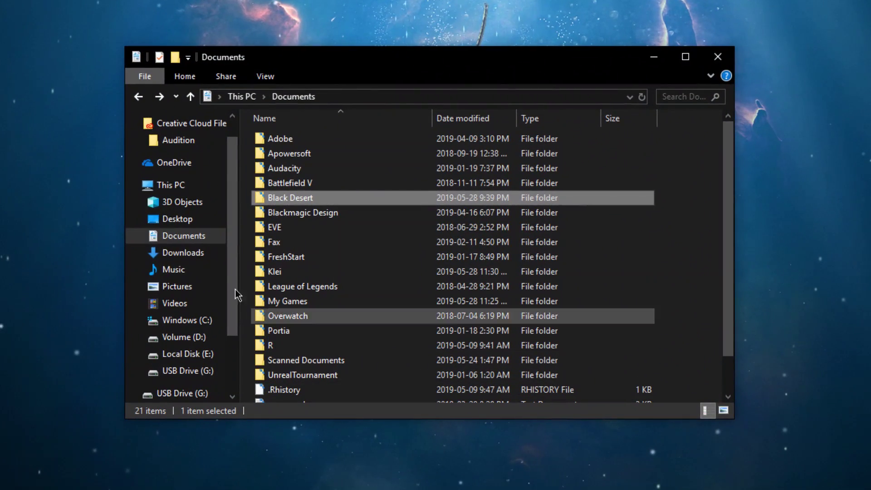
- Delete the three cache folders in Documents\Black Desert\UserCache
left_click(183, 275)
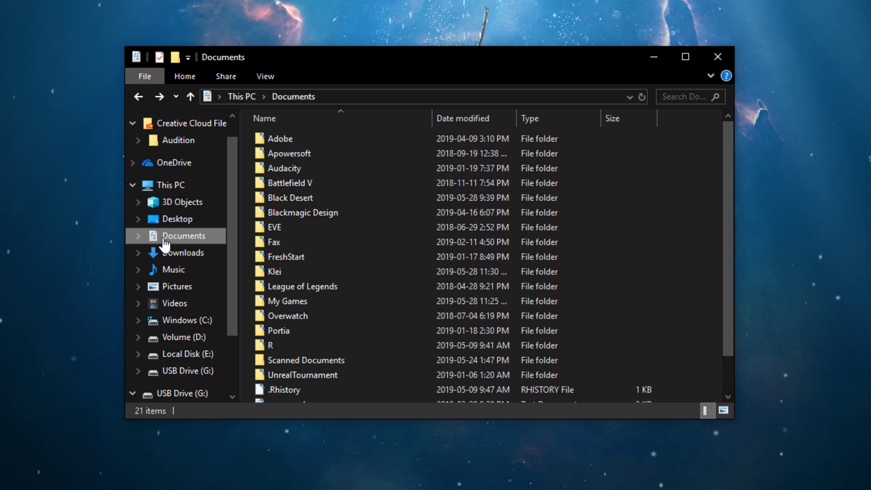
double_click(304, 199)
double_click(290, 154)
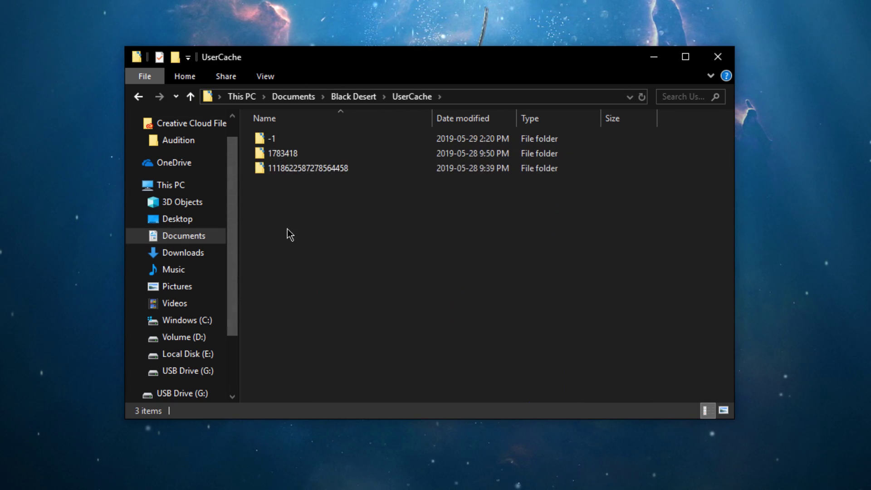
left_click_drag(287, 236, 273, 137)
right_click(273, 138)
left_click(330, 404)
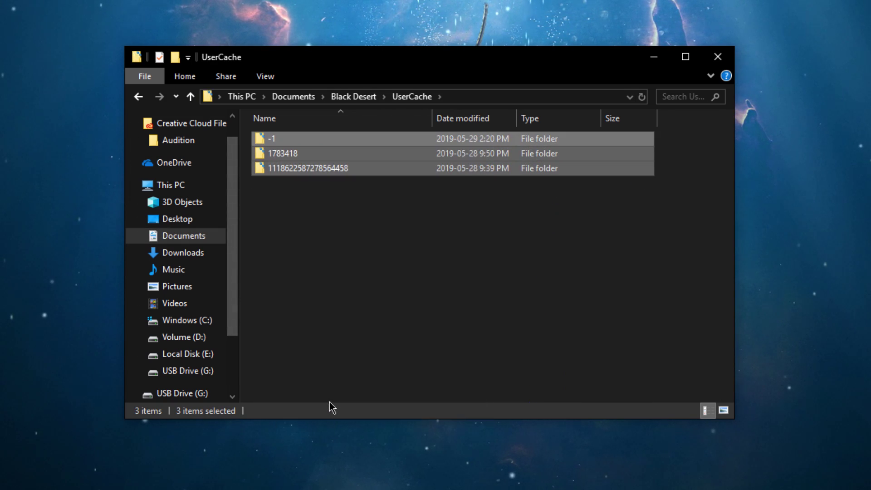
key("BackSpace")
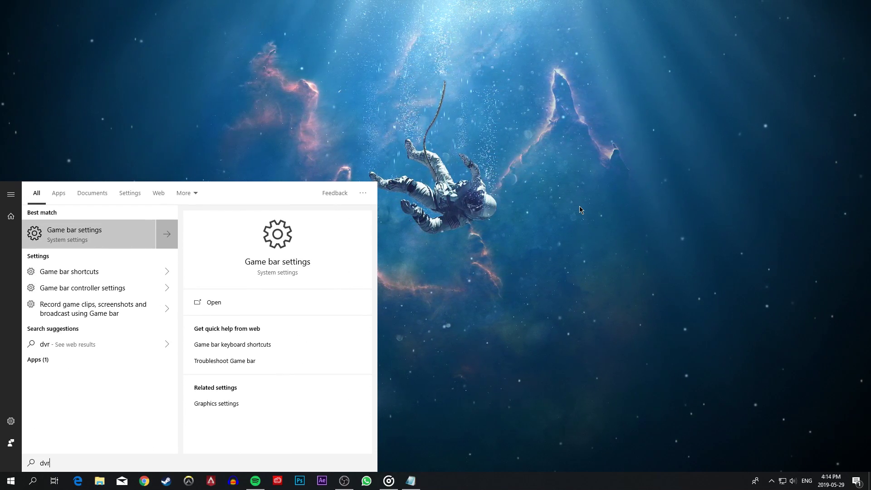
- Open Game bar settings from the 'dvr' search result
key("Return")
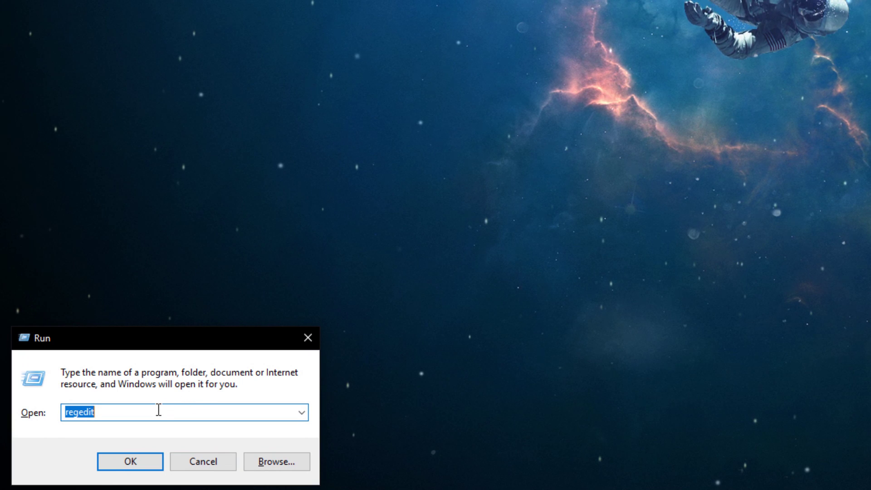
- Run regedit from the Run dialog to open Registry Editor
left_click(105, 412)
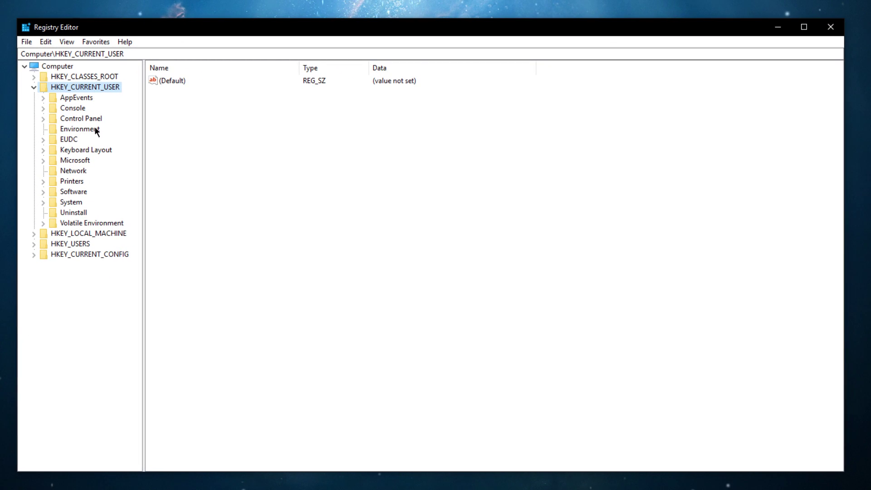
- Under HKEY_CURRENT_USER\System\GameConfigStore, set GameDVR_Enabled's value data to 0
left_click(49, 199)
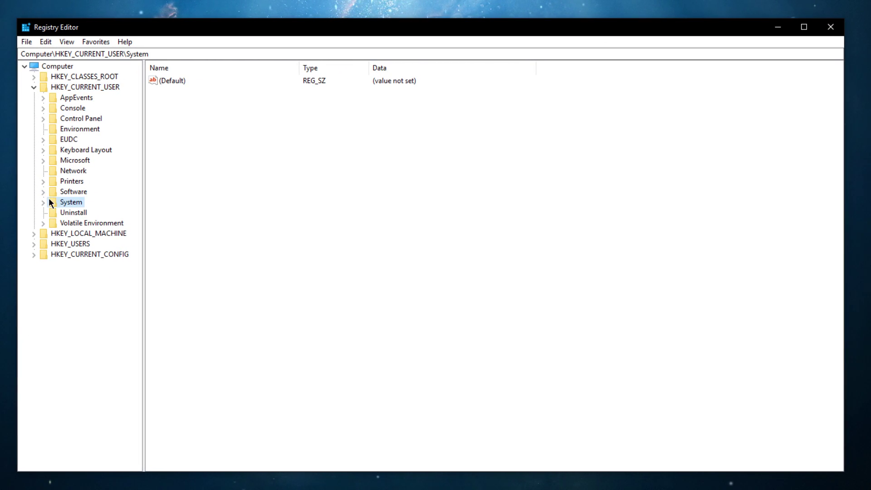
left_click(44, 202)
left_click(68, 223)
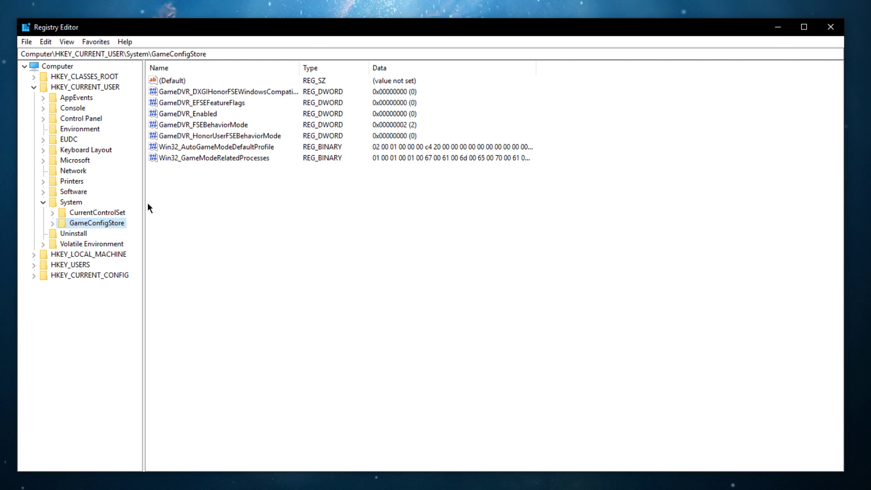
left_click(181, 114)
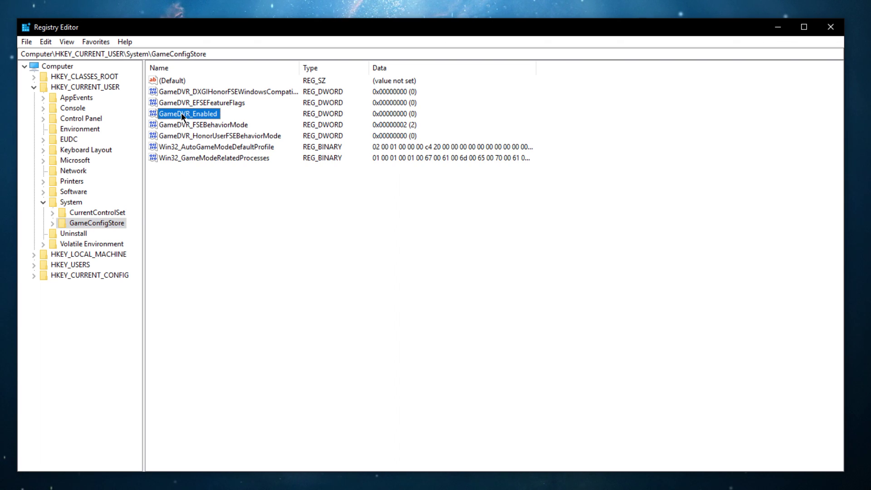
right_click(187, 115)
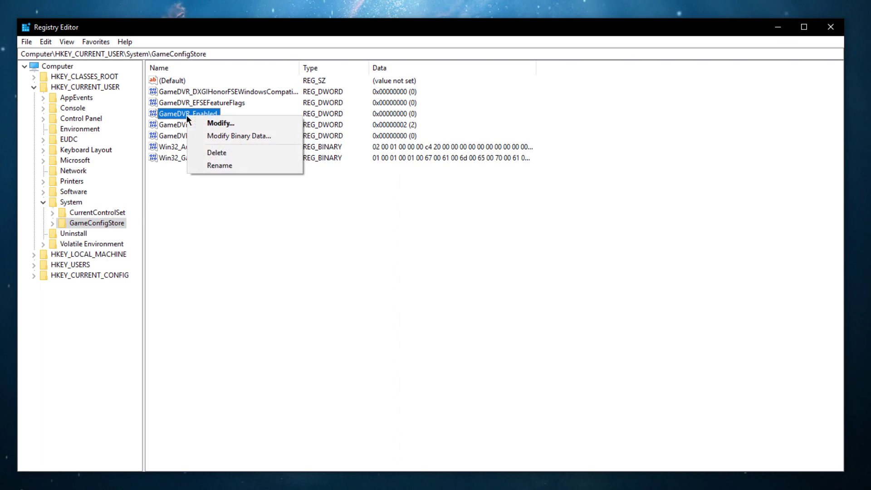
left_click(200, 122)
left_click(86, 139)
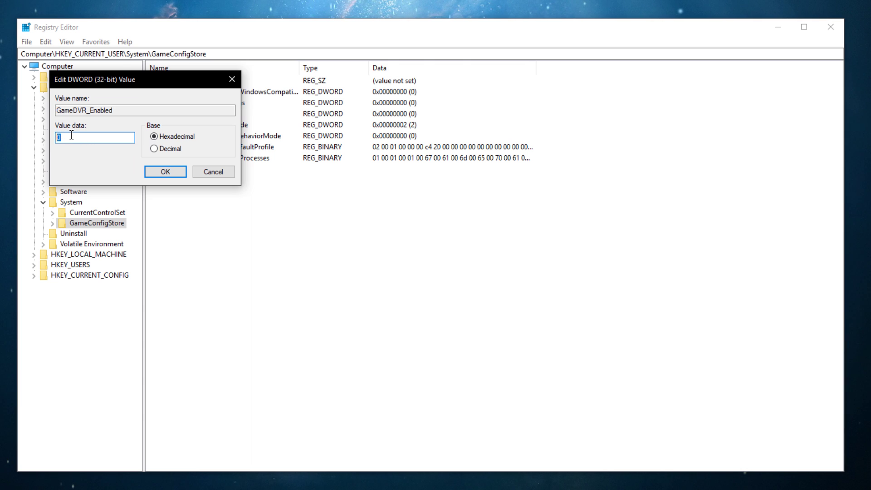
left_click(164, 172)
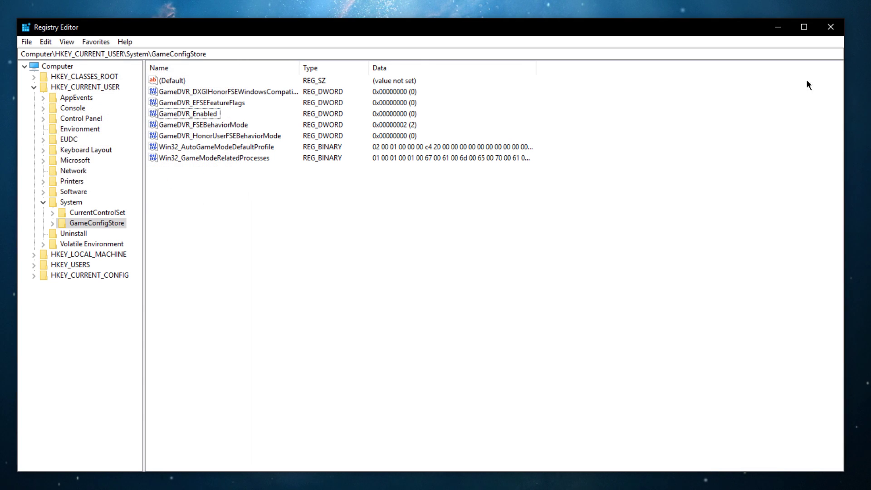